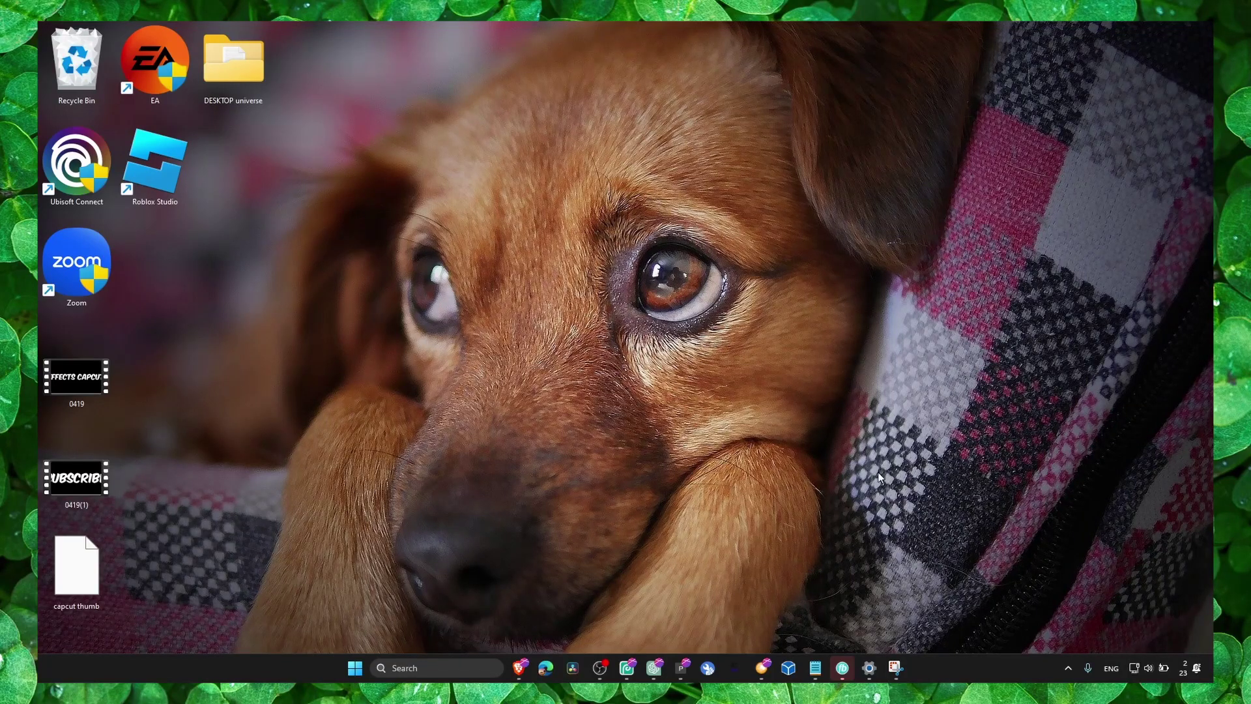
# Bring up the repair-command notes in Notepad and reposition the windows on the desktop.
pyautogui.click(815, 668)
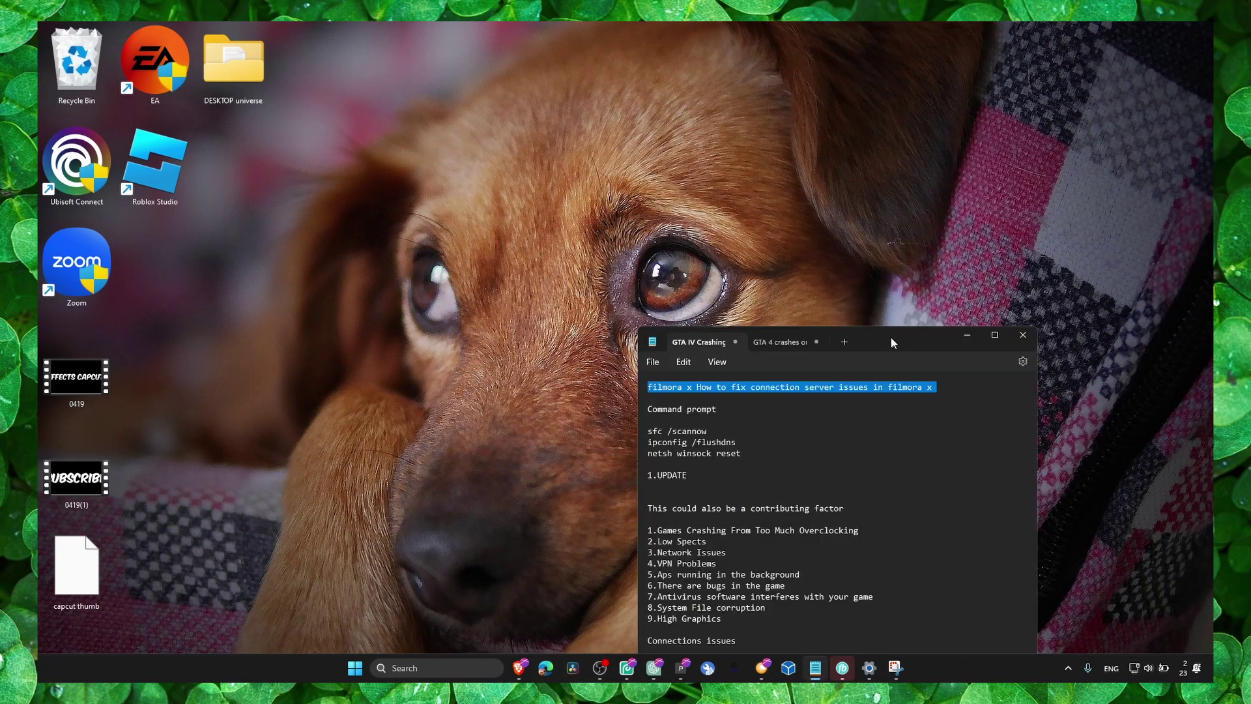
pyautogui.moveTo(932, 342)
pyautogui.mouseDown()
pyautogui.moveTo(893, 289)
pyautogui.moveTo(755, 208)
pyautogui.mouseUp()
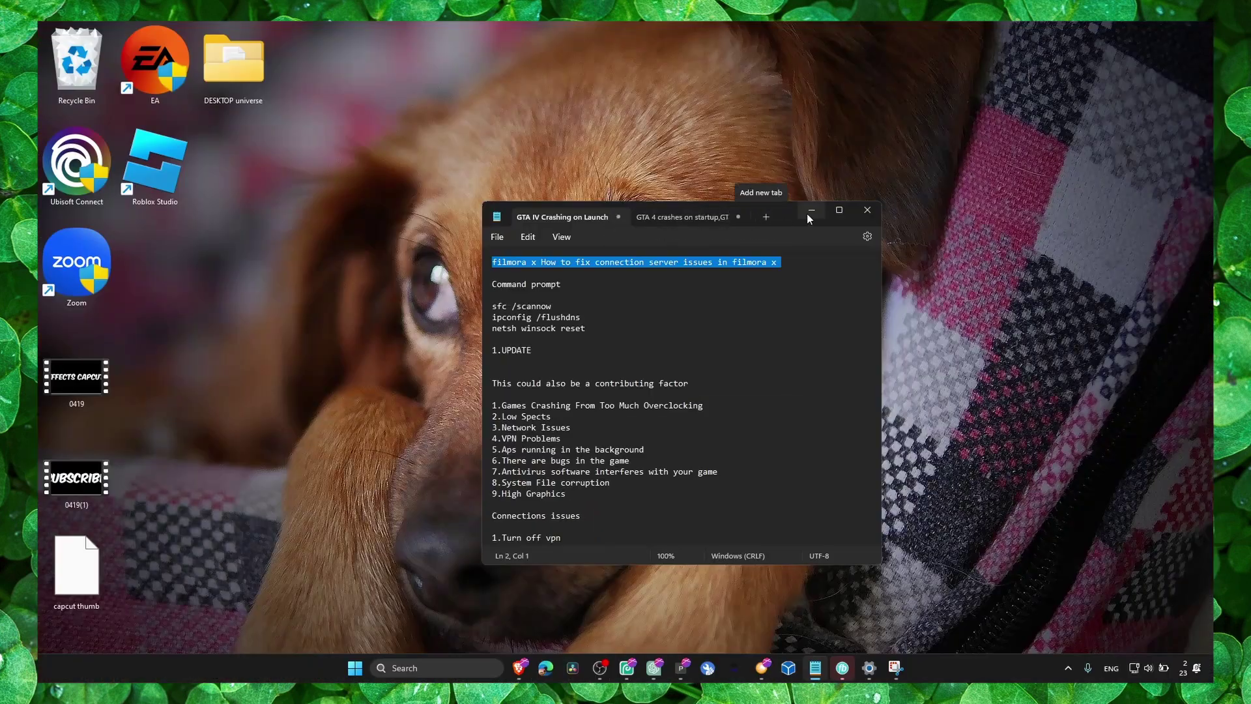
pyautogui.click(810, 209)
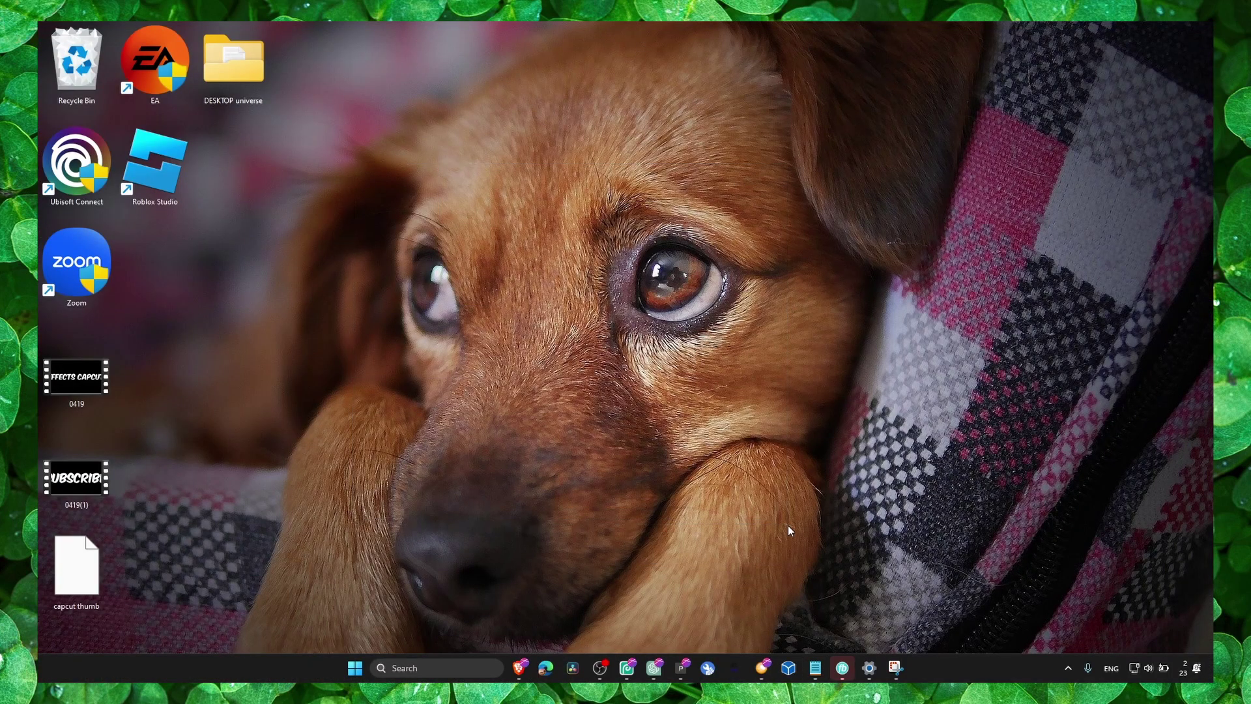
pyautogui.moveTo(805, 510); pyautogui.dragTo(311, 193)
# Launch Command Prompt as administrator from search and select the sfc /scannow command in the notes.
pyautogui.press('super+s')
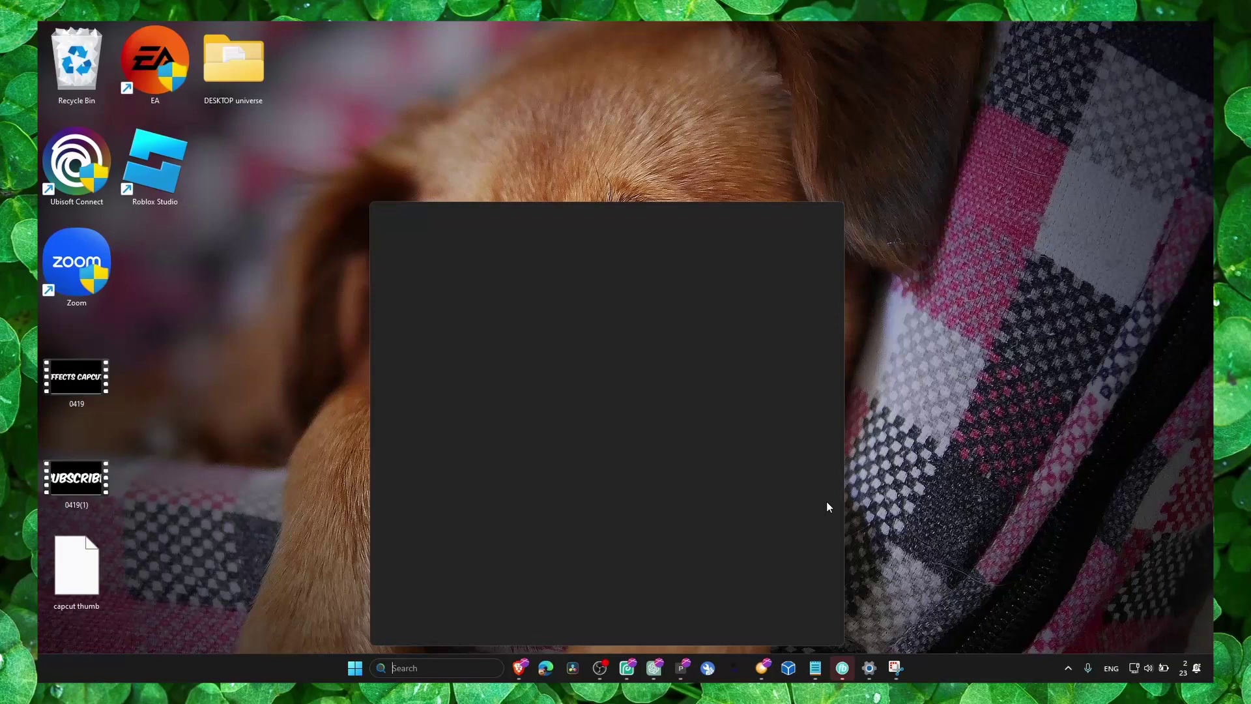
pyautogui.write('COMM')
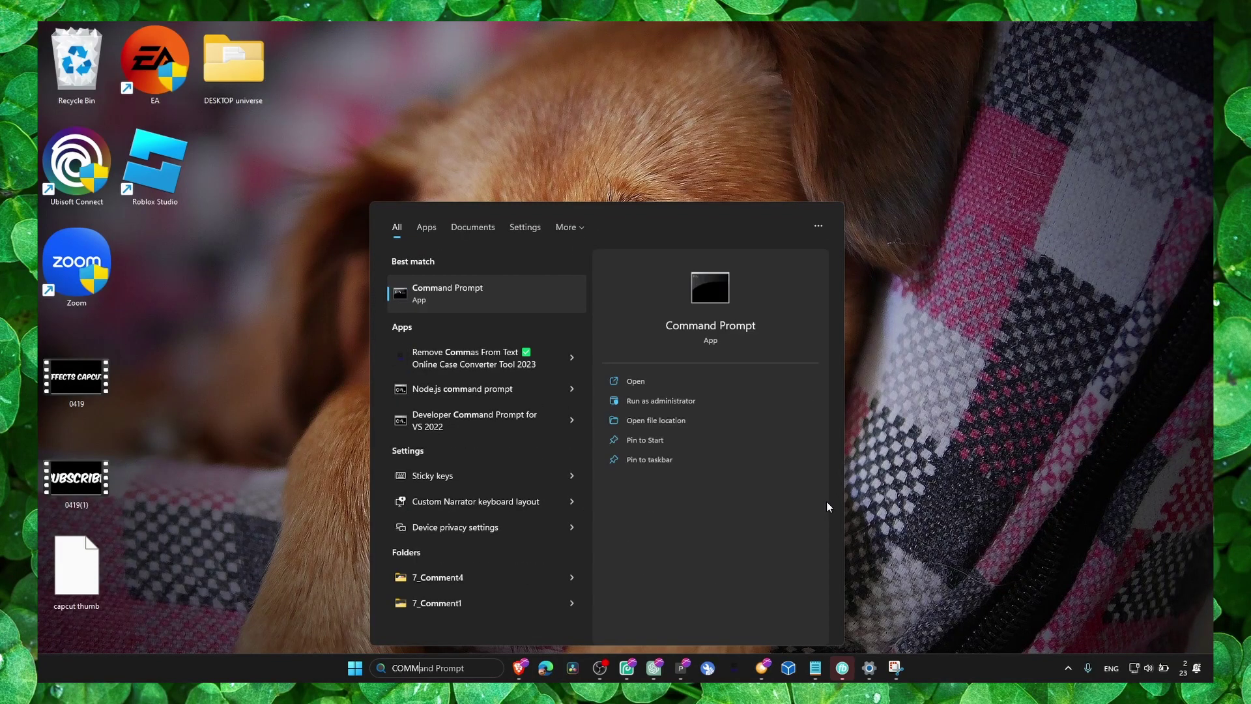
pyautogui.rightClick(470, 301)
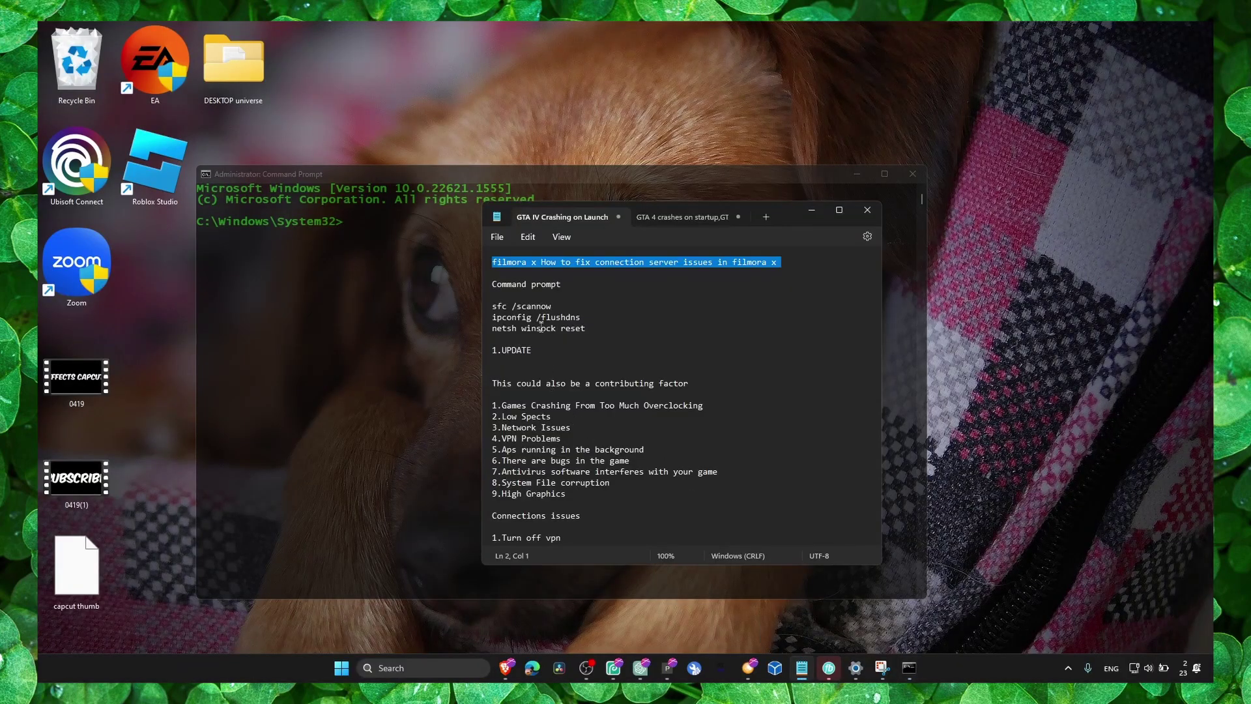
pyautogui.tripleClick(540, 323)
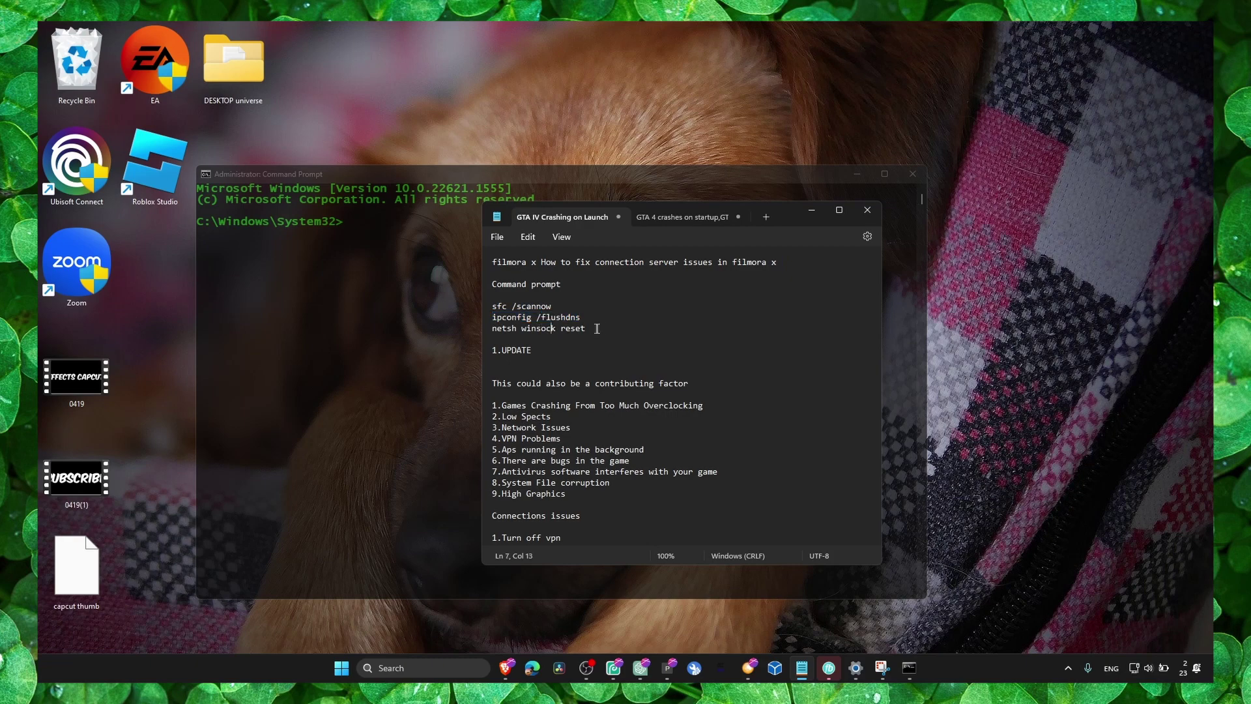
pyautogui.moveTo(597, 329); pyautogui.dragTo(494, 316)
pyautogui.click(518, 324)
pyautogui.doubleClick(562, 319)
# Copy sfc /scannow from the notes into the admin console and run the system scan.
pyautogui.tripleClick(533, 308)
pyautogui.hotkey('ctrl', 'c')
pyautogui.click(396, 234)
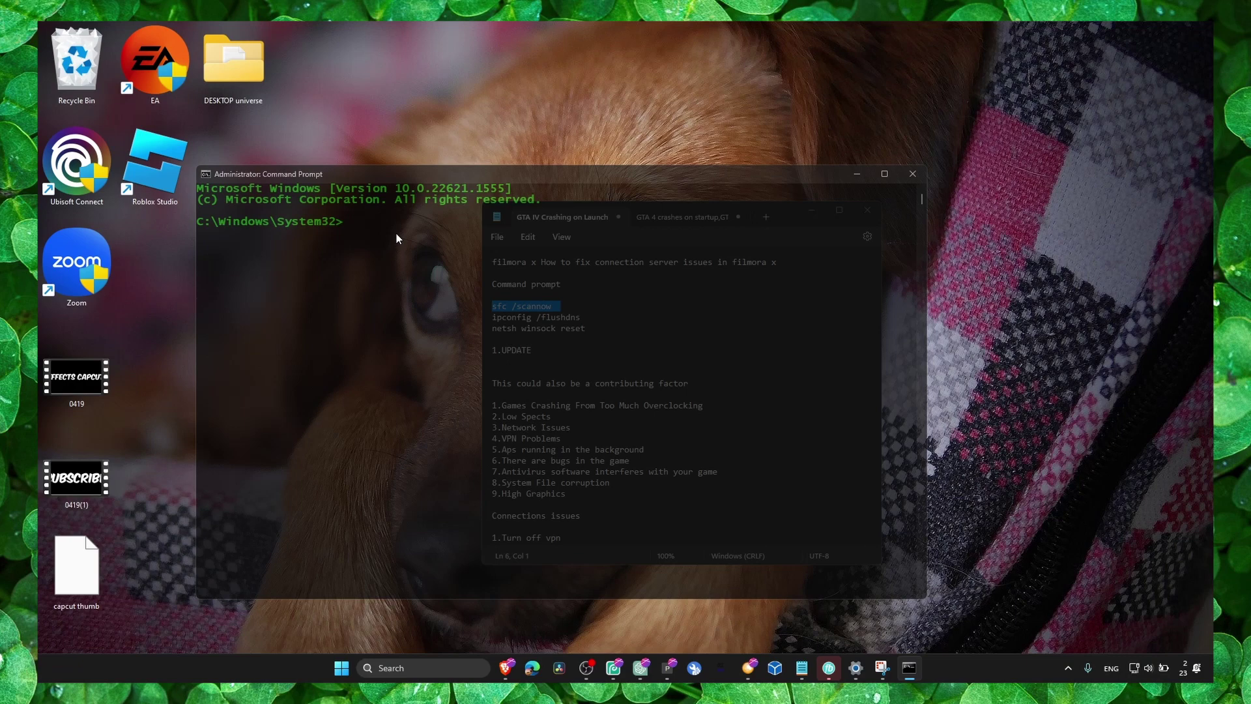
pyautogui.hotkey('ctrl', 'v')
pyautogui.press('Return')
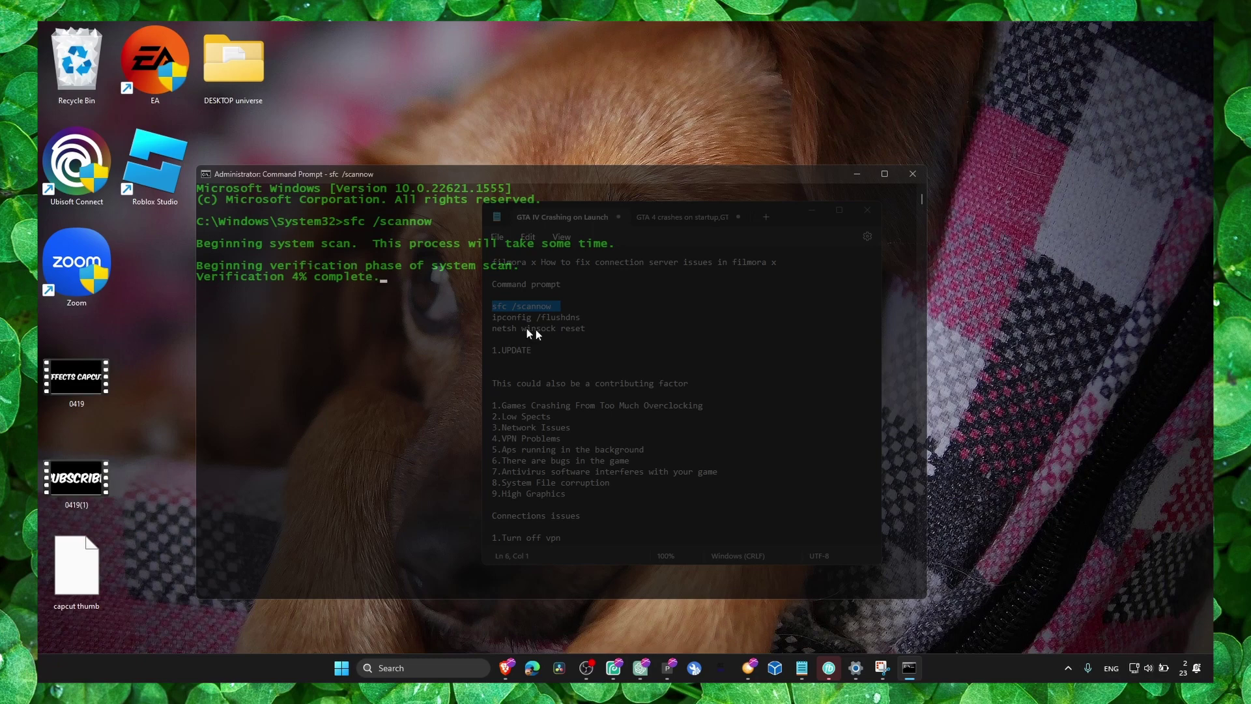
# Select the ipconfig /flushdns line in the notes and close the Command Prompt window.
pyautogui.moveTo(807, 179); pyautogui.dragTo(671, 151)
pyautogui.click(772, 247)
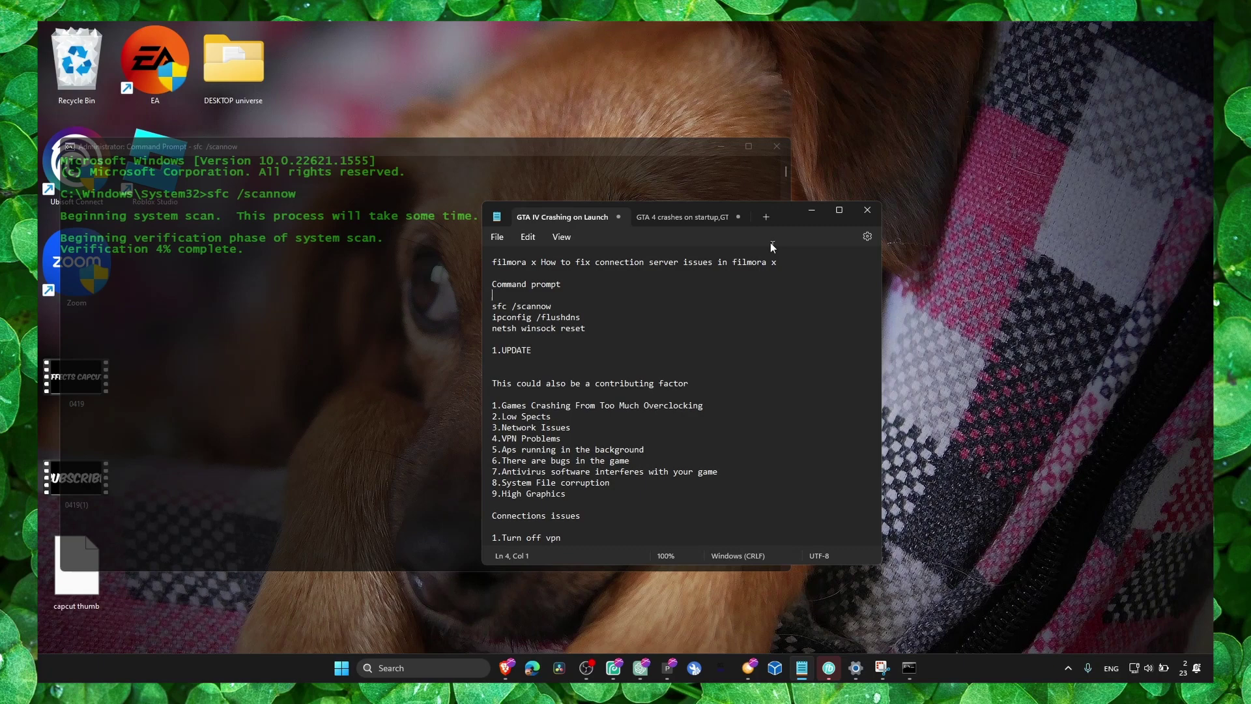
pyautogui.moveTo(760, 219); pyautogui.dragTo(793, 227)
pyautogui.moveTo(523, 325); pyautogui.dragTo(615, 325)
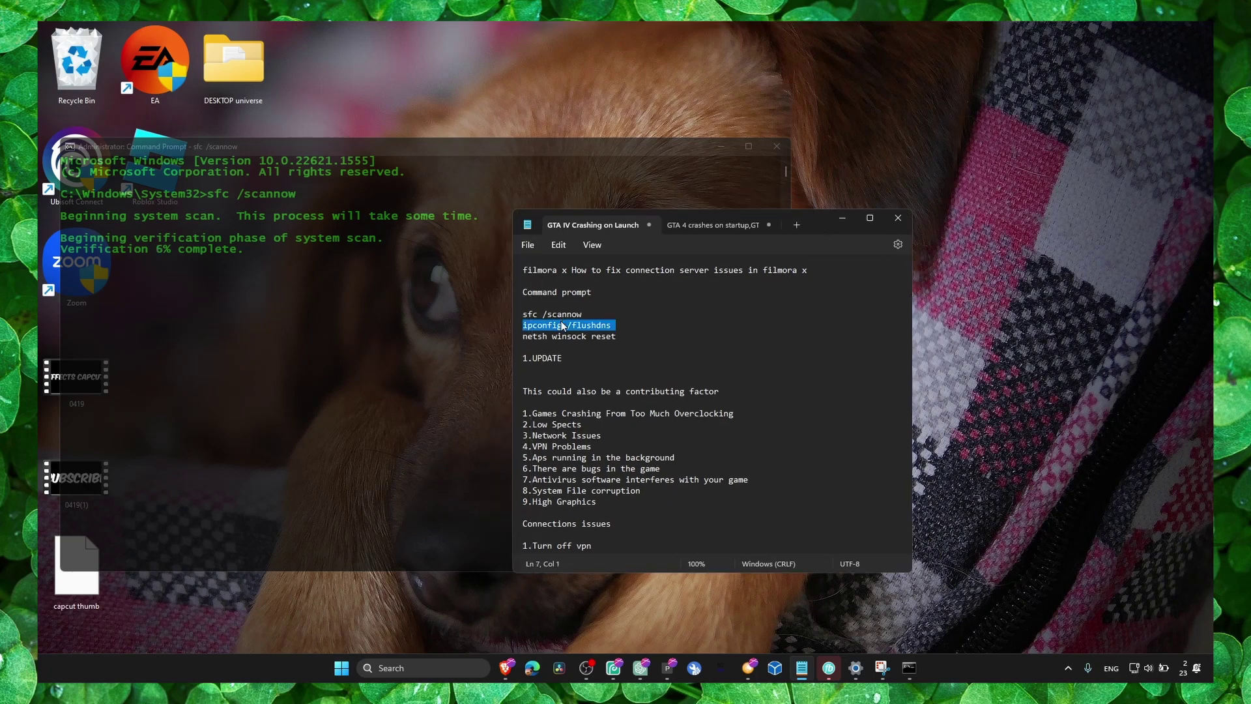
pyautogui.click(388, 276)
pyautogui.click(390, 277)
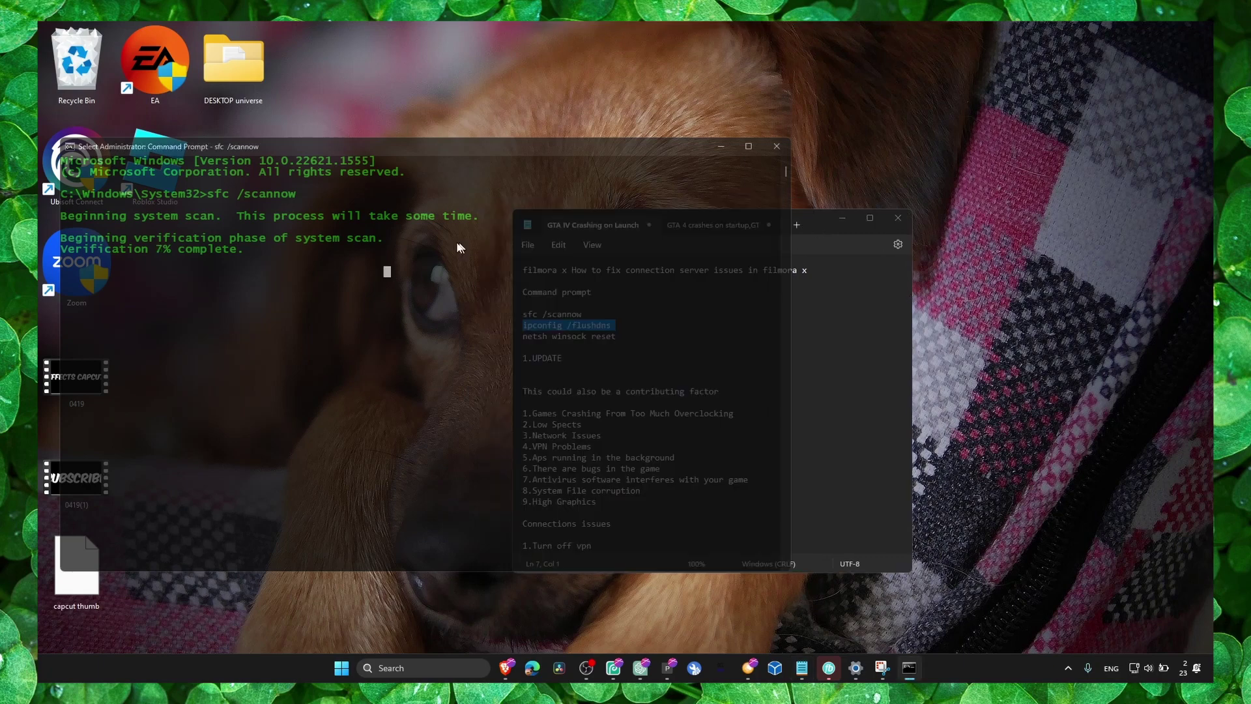
pyautogui.rightClick(448, 148)
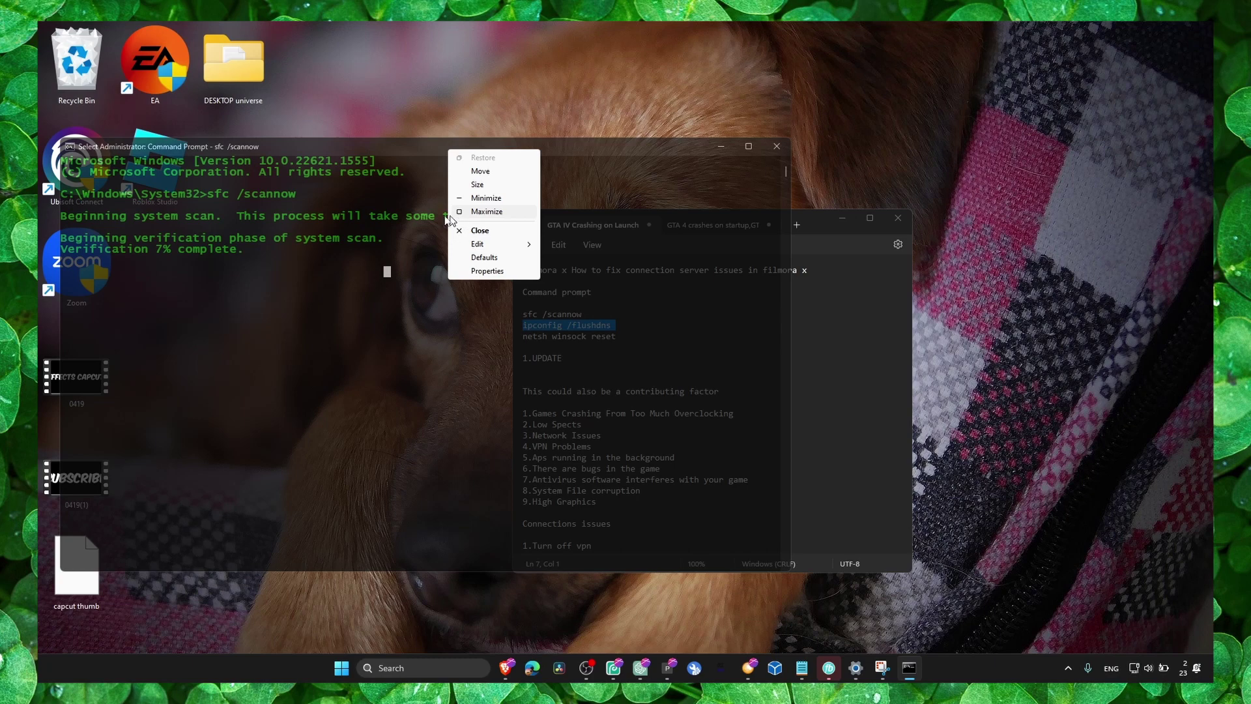
pyautogui.click(371, 278)
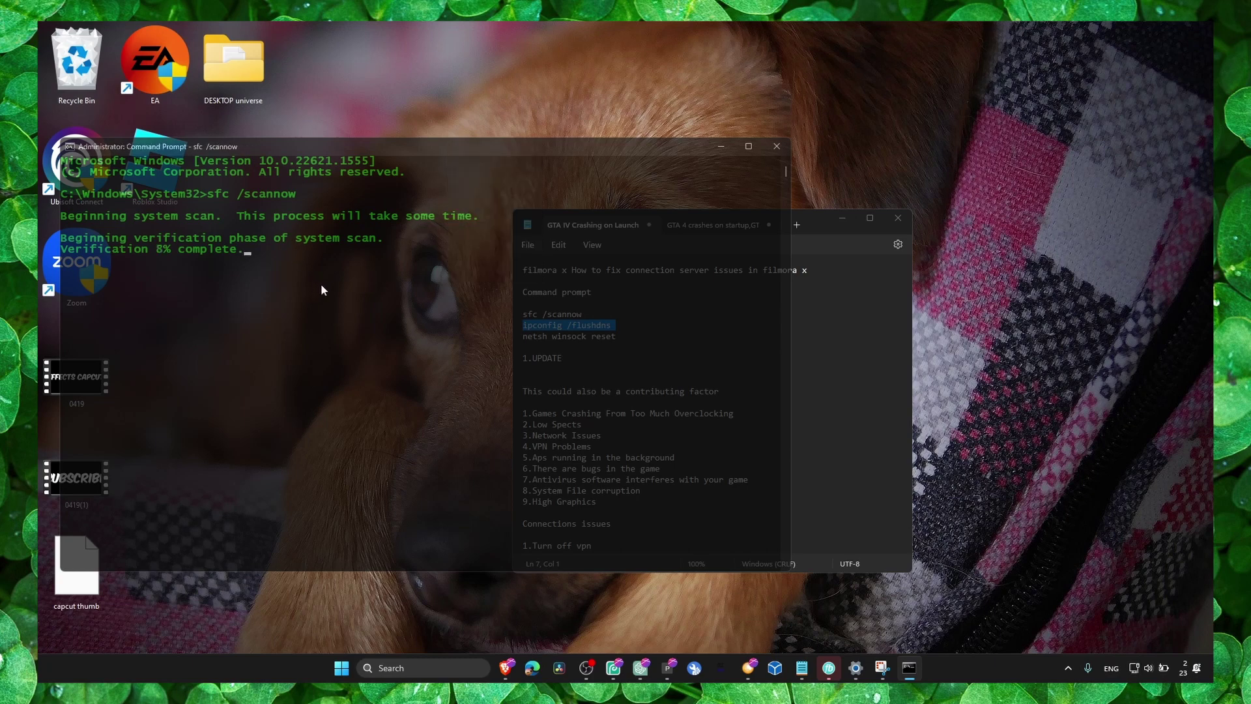
pyautogui.click(776, 146)
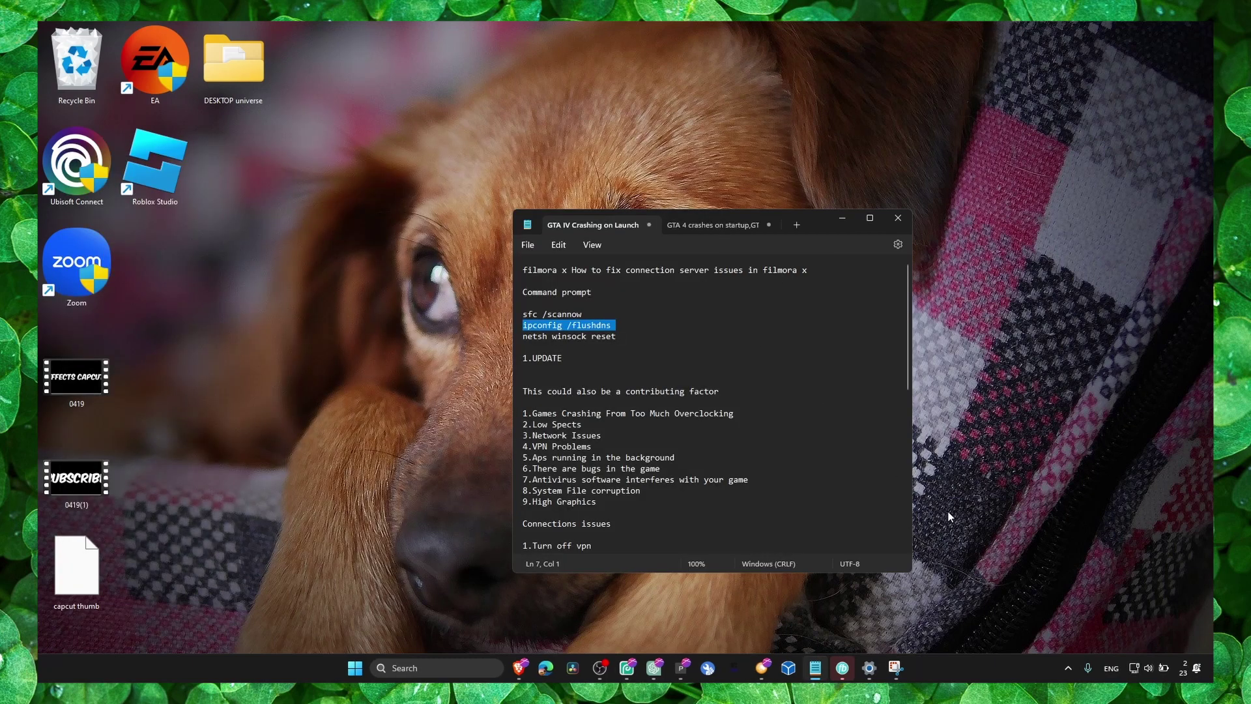
# Open a new administrator Command Prompt and run netsh winsock reset.
pyautogui.press('super')
pyautogui.write('COM')
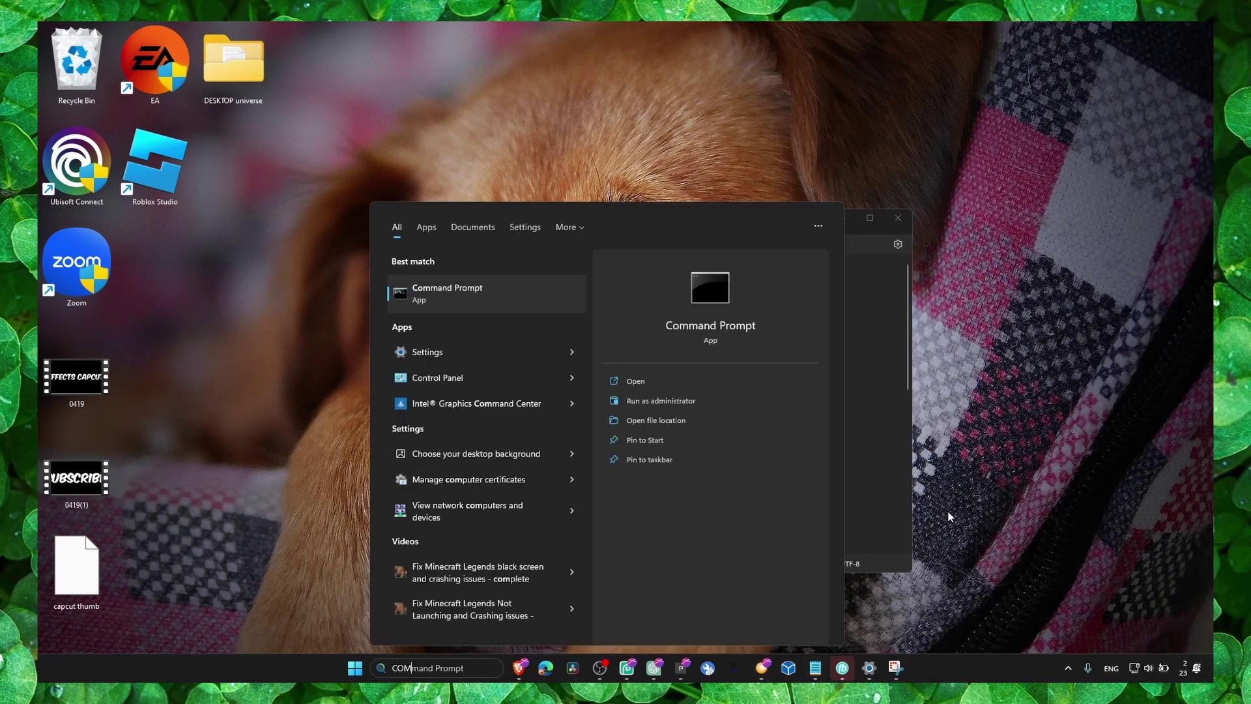
pyautogui.rightClick(551, 306)
pyautogui.click(587, 309)
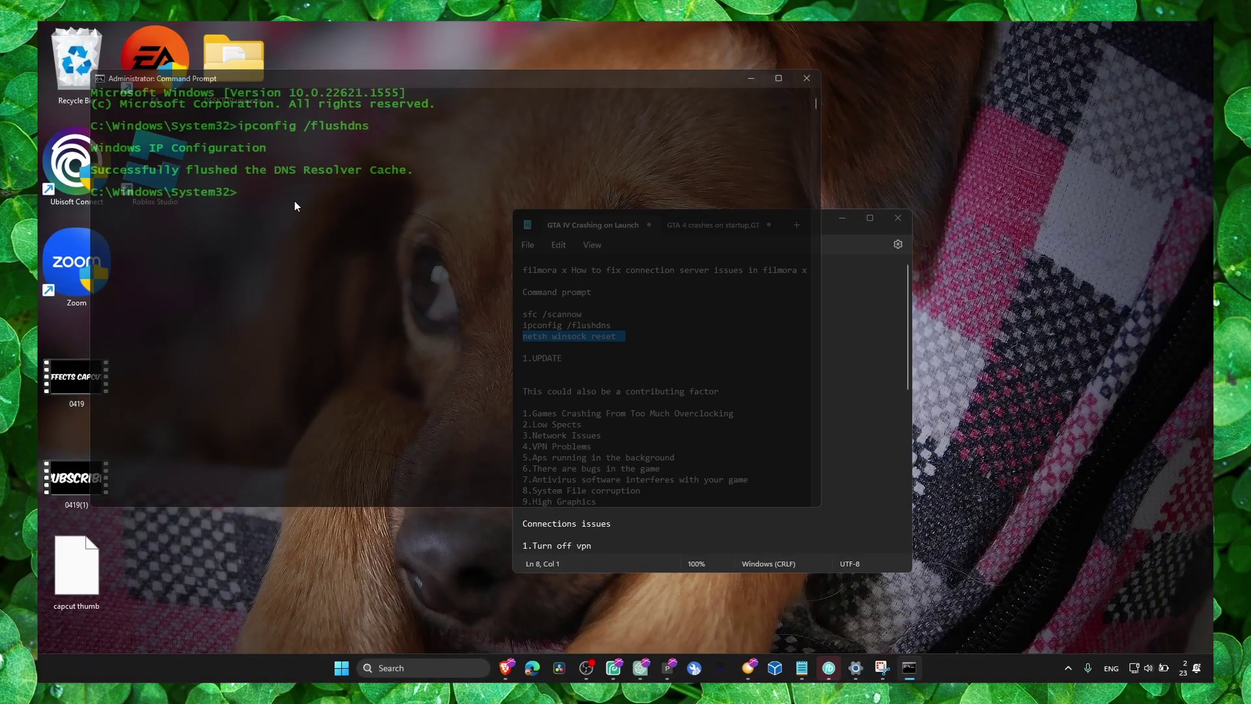
pyautogui.hotkey('ctrl', 'v')
pyautogui.press('Return')
# Highlight the command list in the Notepad notes, then minimize Notepad.
pyautogui.click(669, 323)
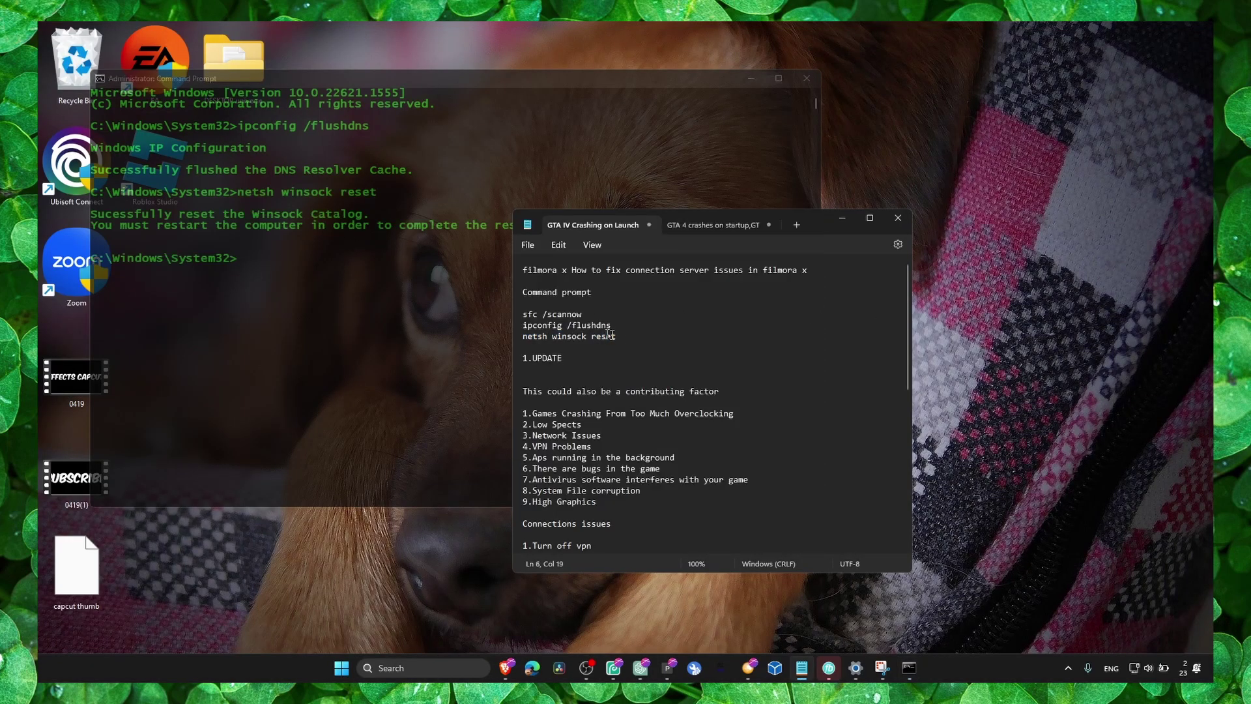
pyautogui.moveTo(610, 336)
pyautogui.mouseDown()
pyautogui.moveTo(523, 325)
pyautogui.moveTo(523, 315)
pyautogui.mouseUp()
pyautogui.click(575, 325)
pyautogui.click(843, 218)
# Minimize Command Prompt and open Advanced network settings, viewing Network reset without resetting.
pyautogui.click(750, 78)
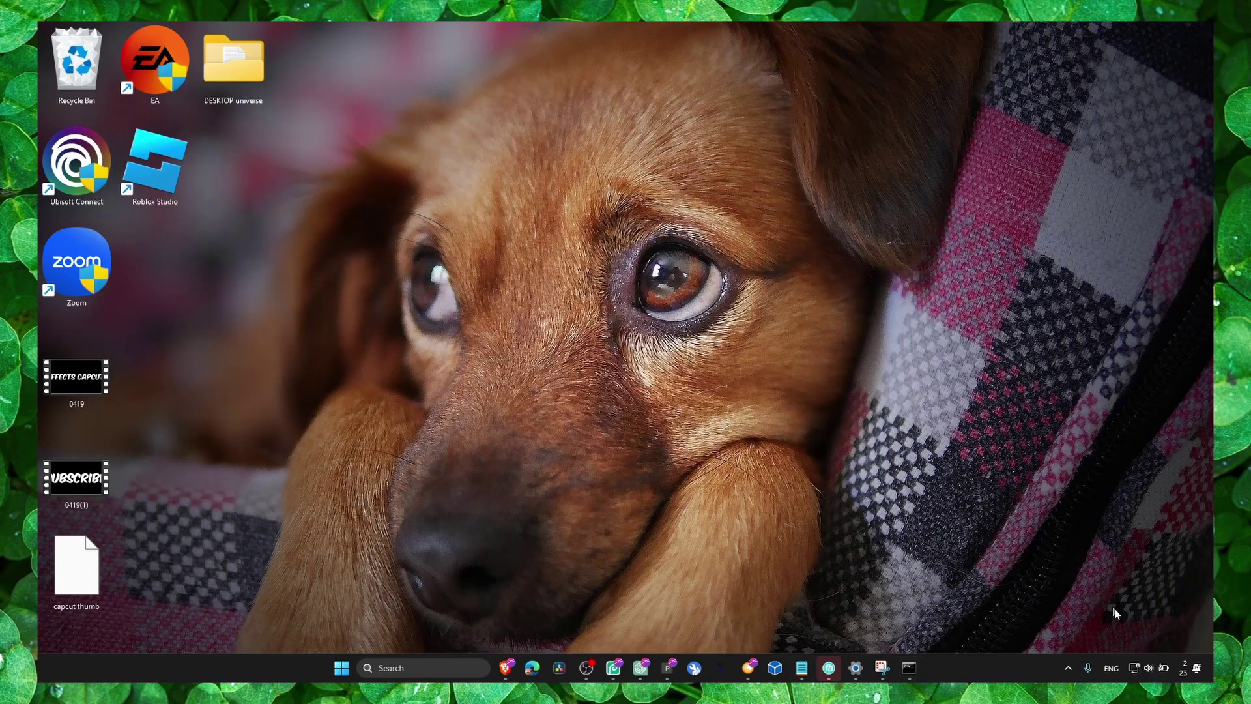
pyautogui.rightClick(1136, 668)
pyautogui.click(1129, 638)
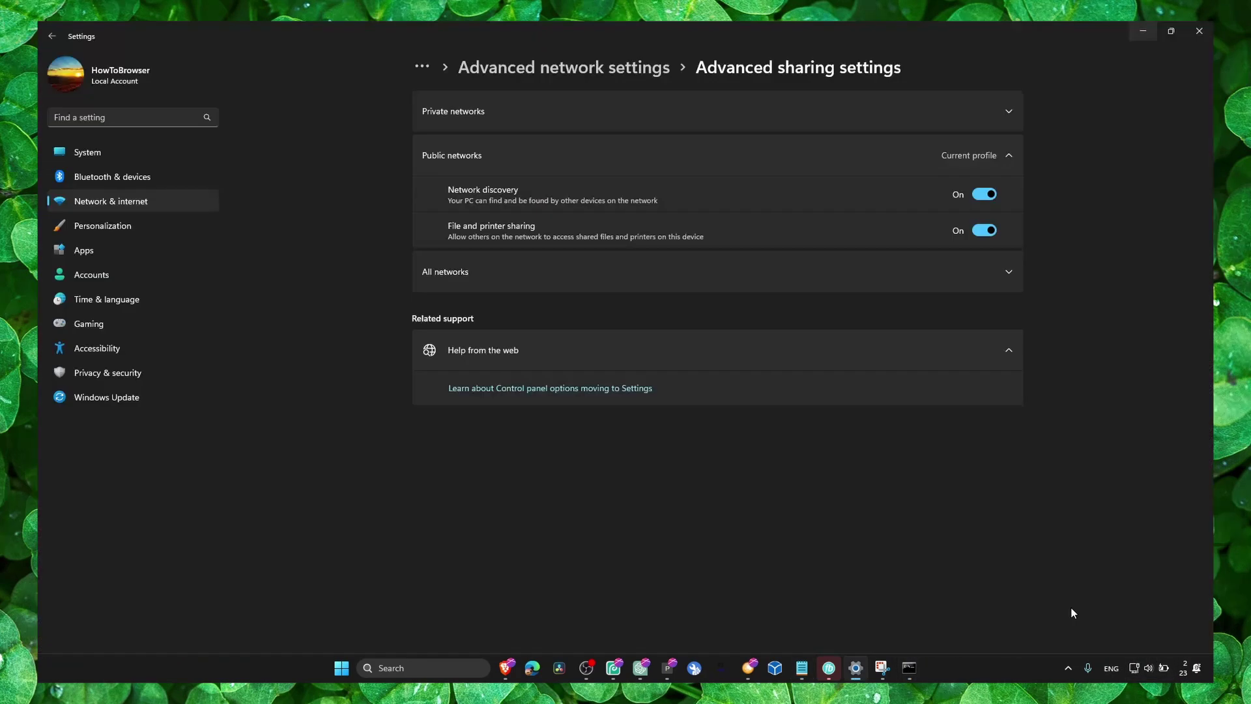
pyautogui.click(528, 492)
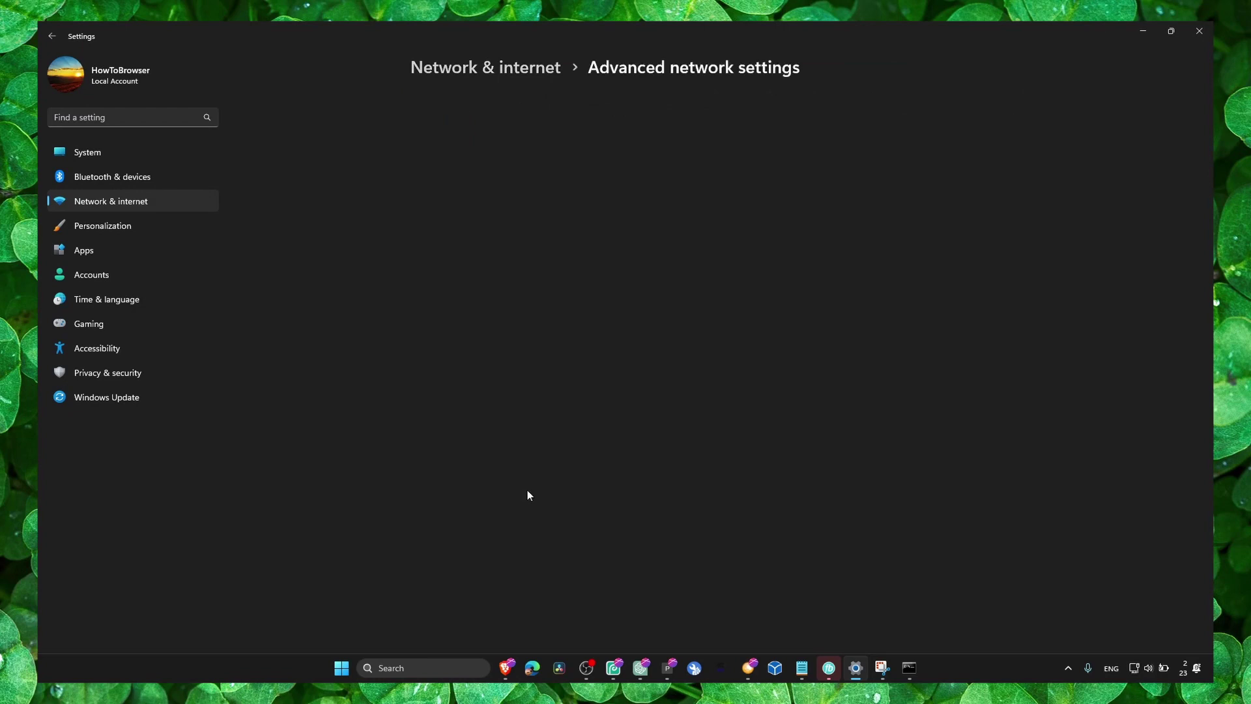
pyautogui.click(505, 430)
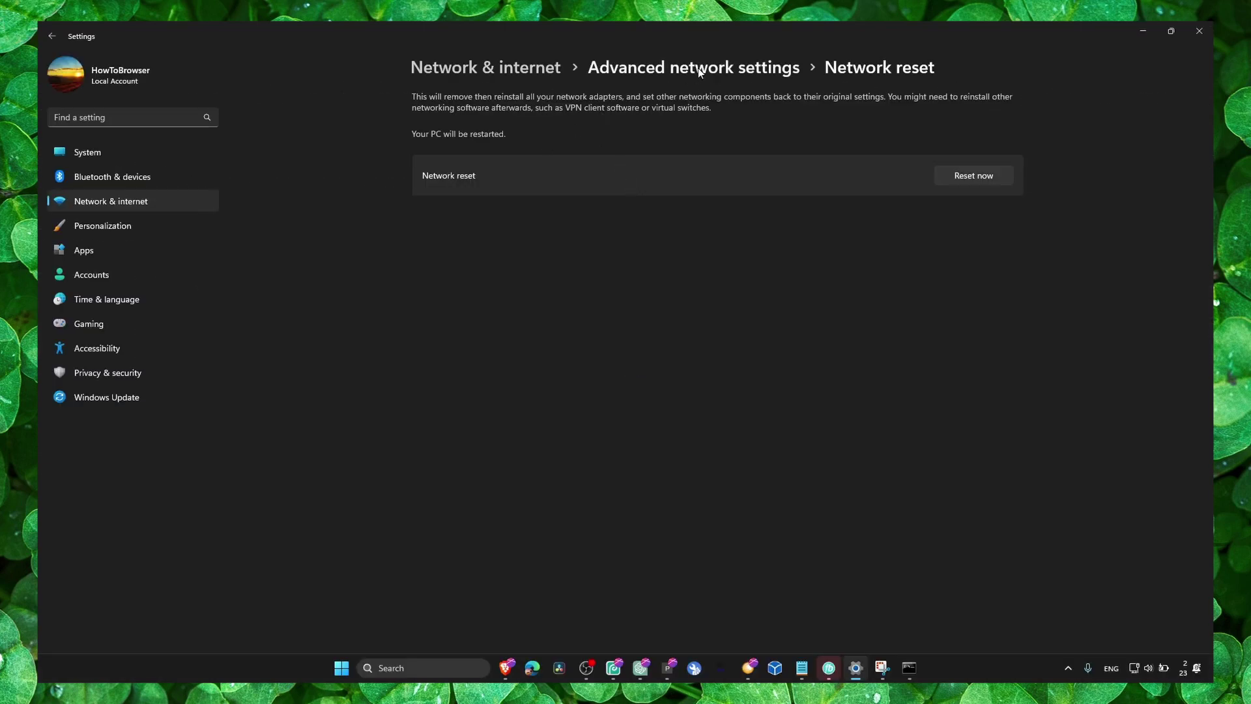
pyautogui.click(698, 68)
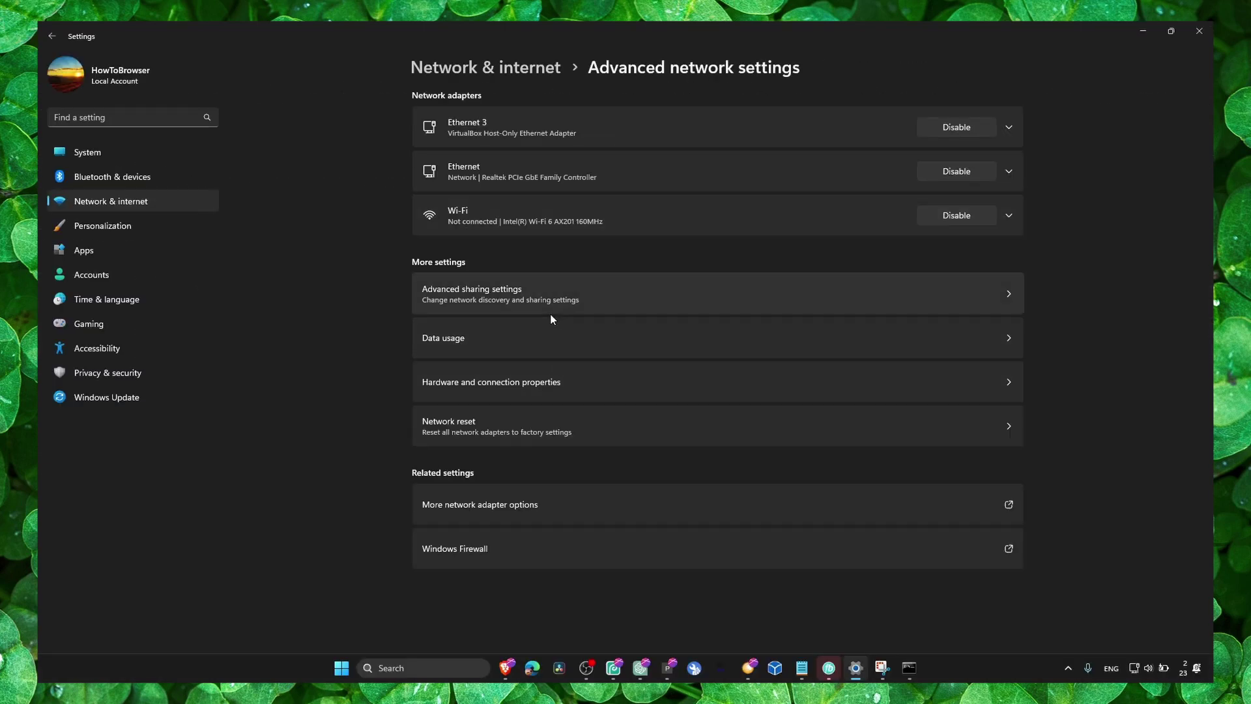
# Set the Wi-Fi adapter's IPv4 DNS servers to 8.8.8.8 and 8.8.4.4, closing the adapter dialogs.
pyautogui.click(525, 506)
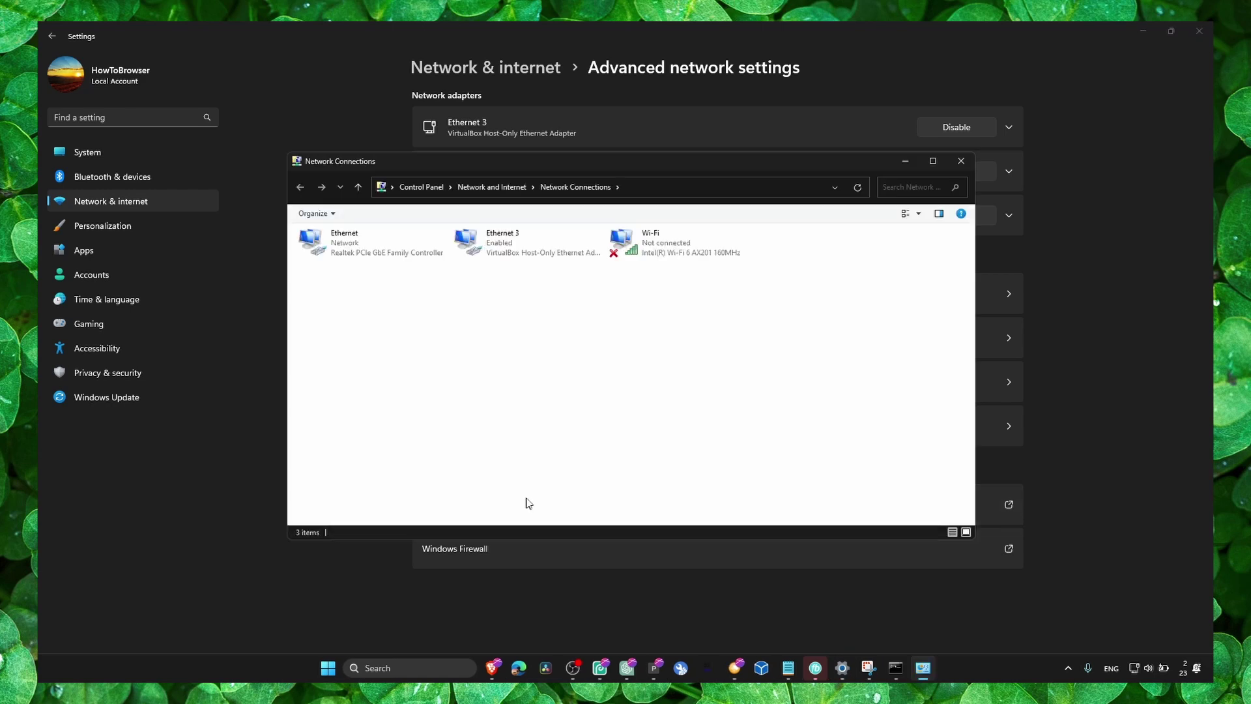
pyautogui.click(621, 243)
pyautogui.rightClick(618, 246)
pyautogui.click(653, 376)
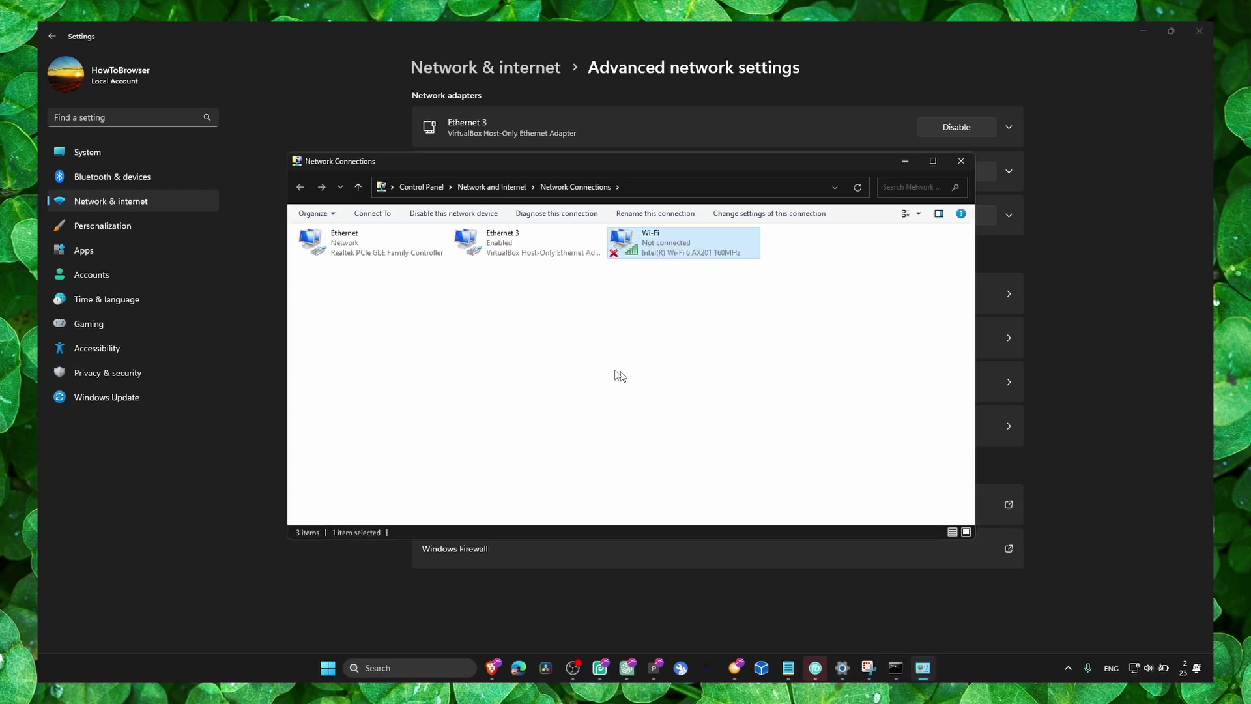
pyautogui.click(401, 376)
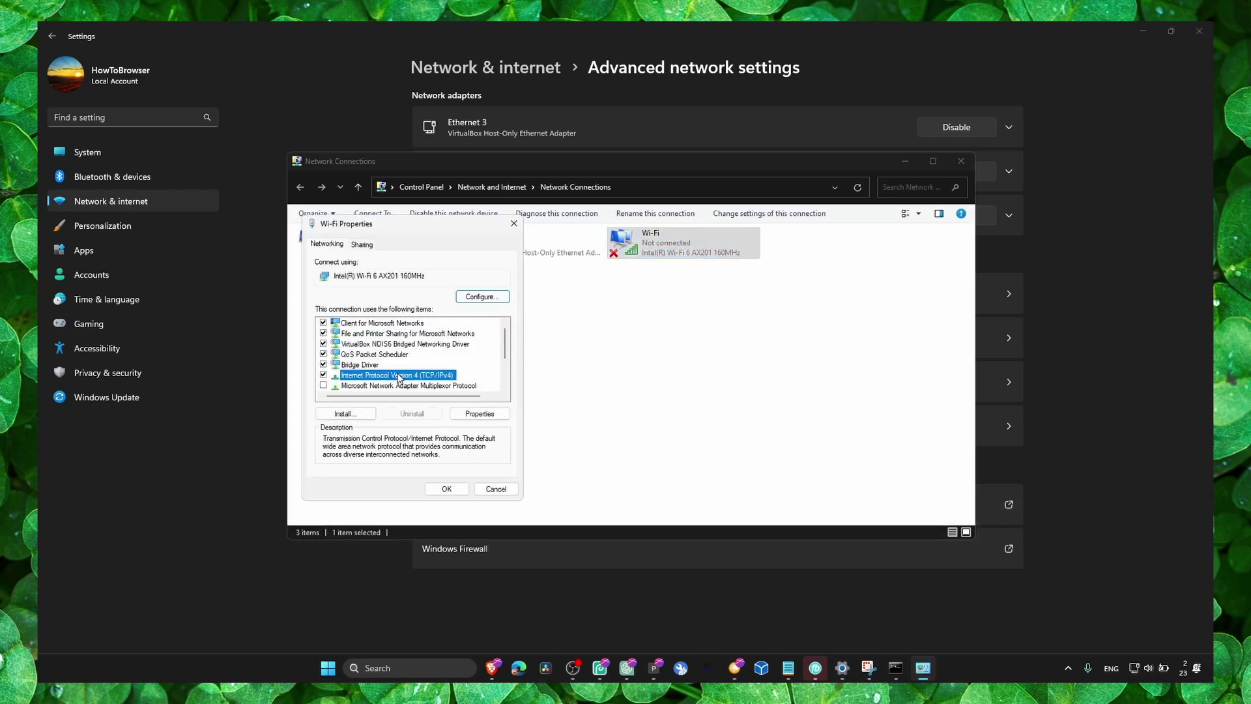
pyautogui.click(456, 414)
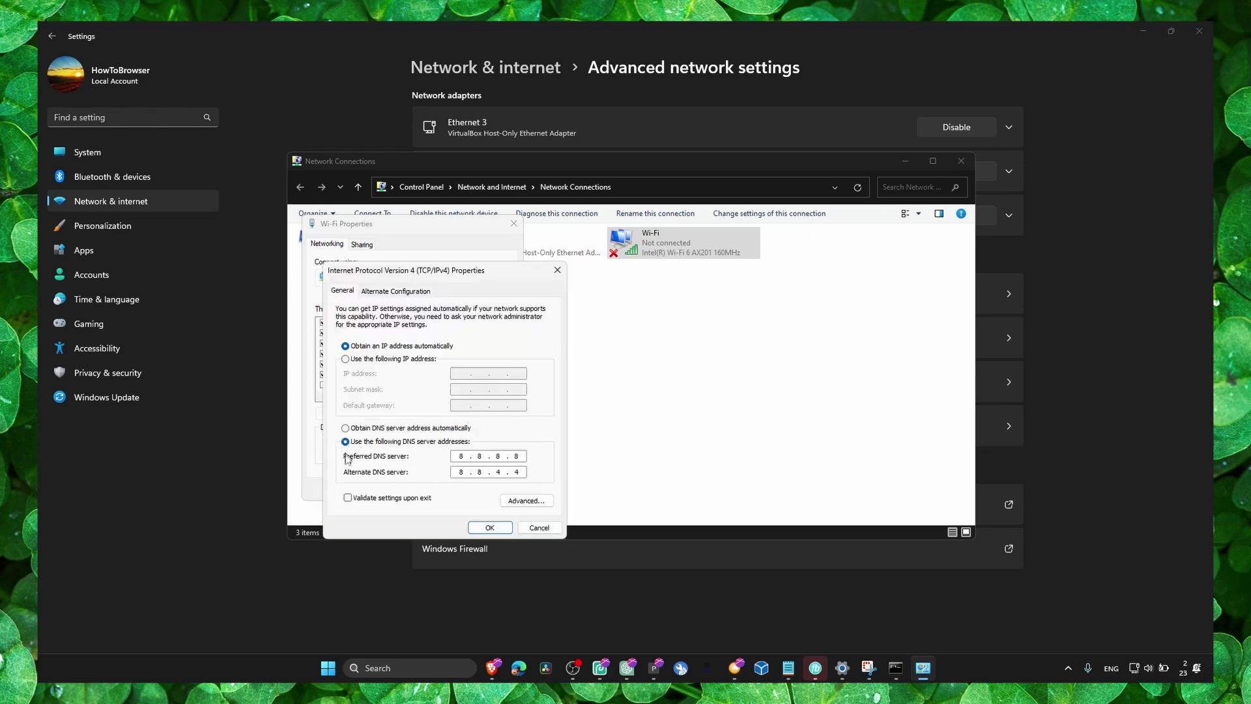
pyautogui.press('alt')
pyautogui.click(490, 528)
pyautogui.click(450, 499)
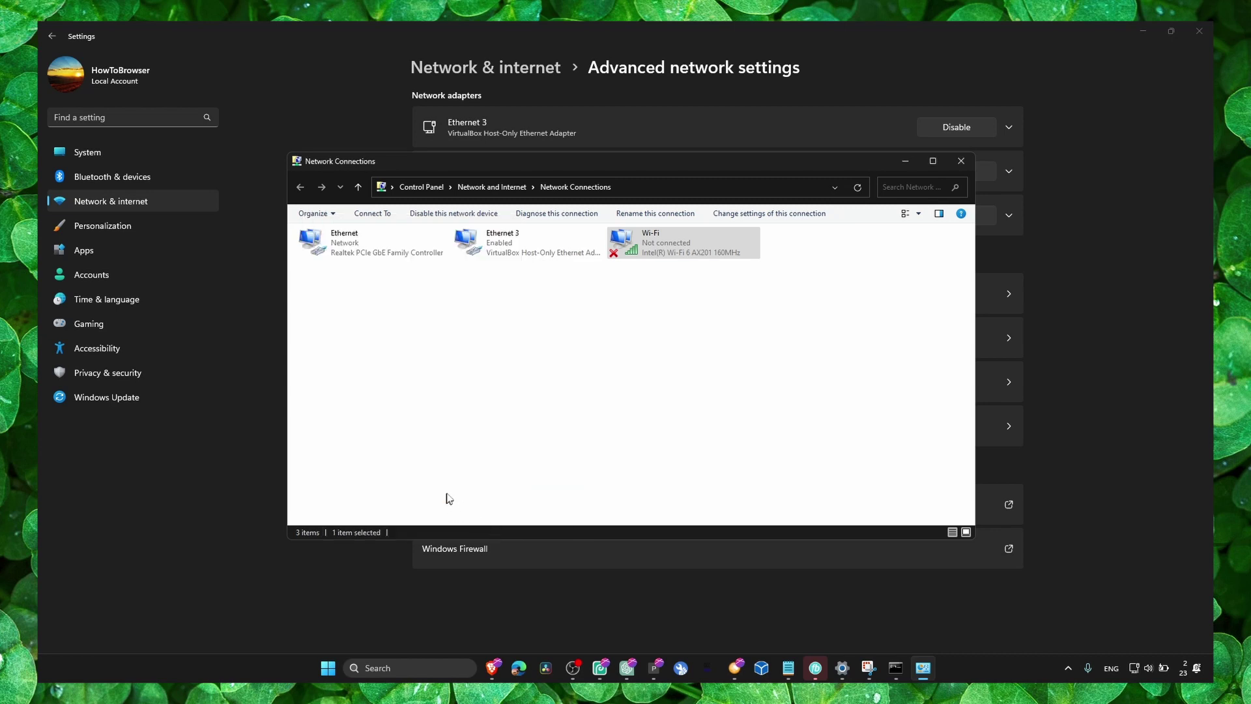
pyautogui.click(964, 164)
# Visit Advanced sharing settings, return to Advanced network settings, and minimize Settings.
pyautogui.click(645, 304)
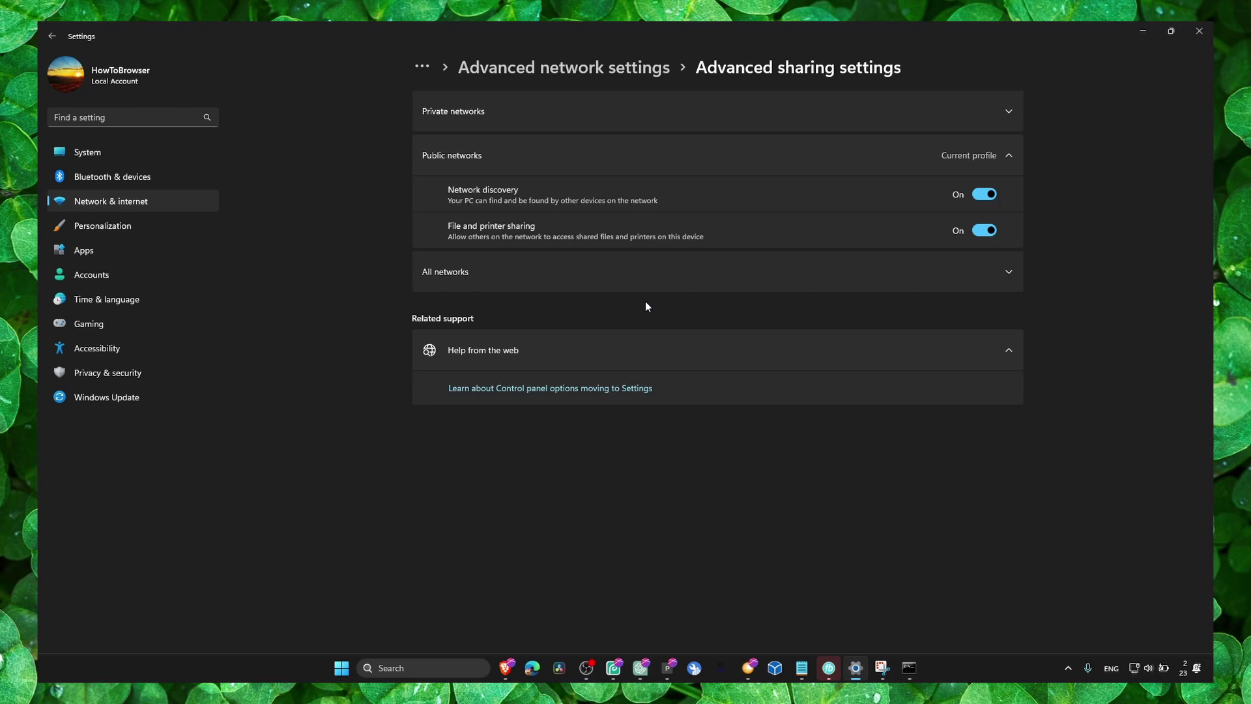
pyautogui.click(624, 71)
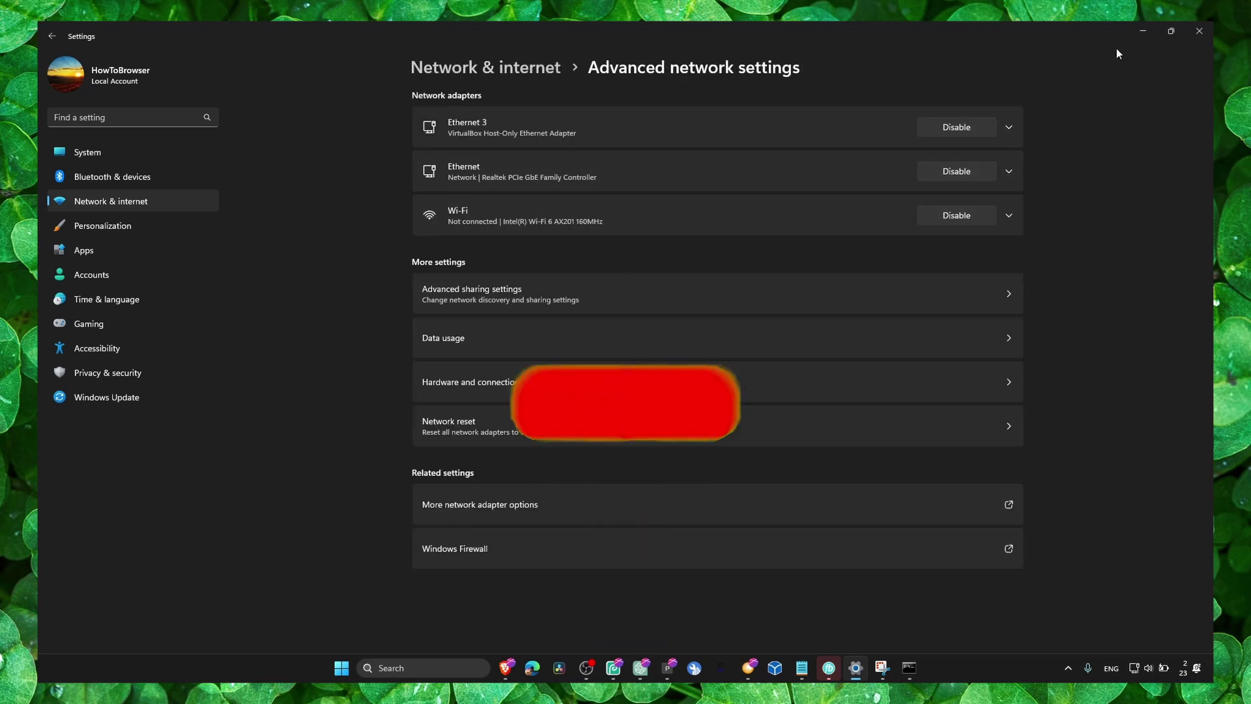
pyautogui.click(1143, 30)
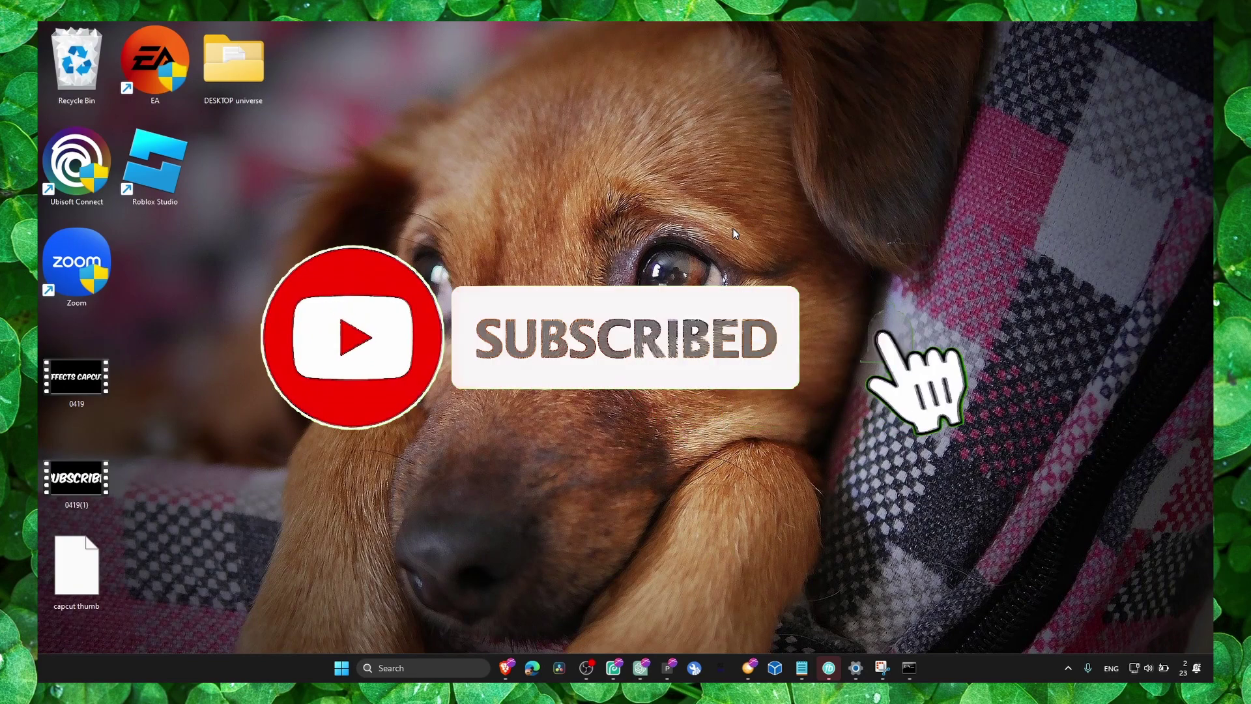